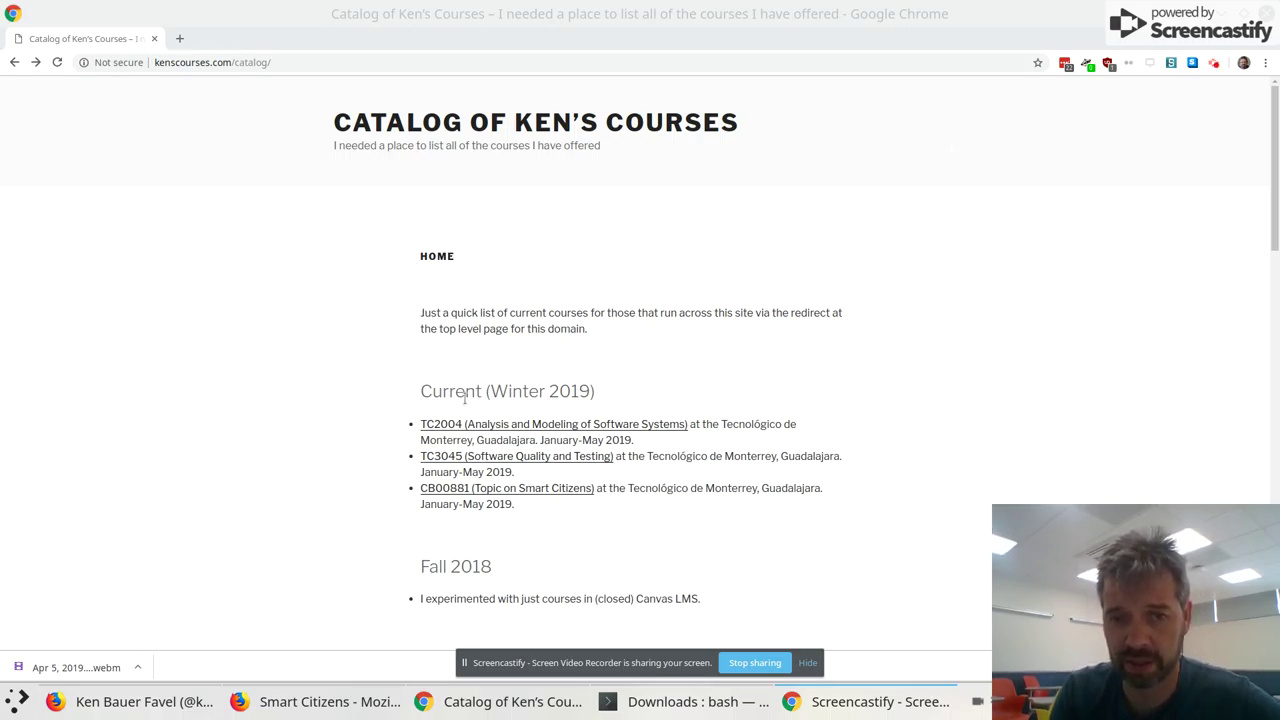
Open the TC3045 Software Quality and Testing site from the catalog, then its Canvas course page
{"action": "left_click", "coordinate": [470, 463]}
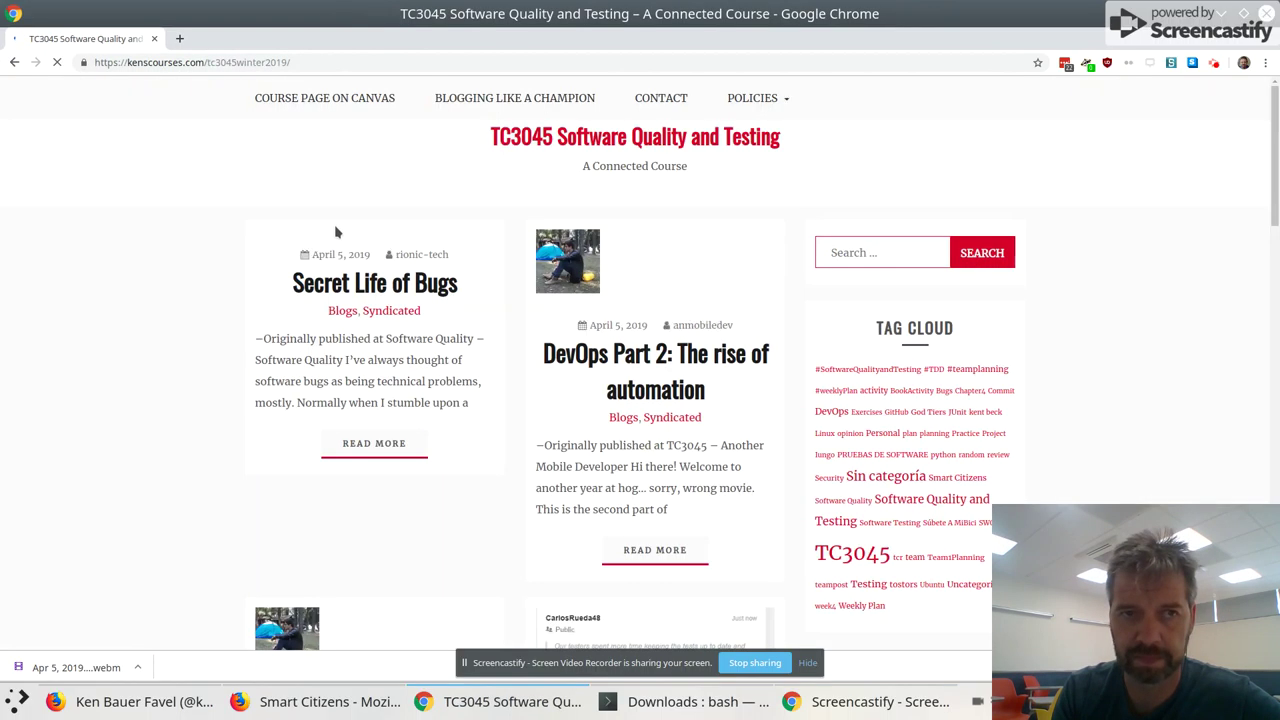
{"action": "left_click", "coordinate": [325, 100]}
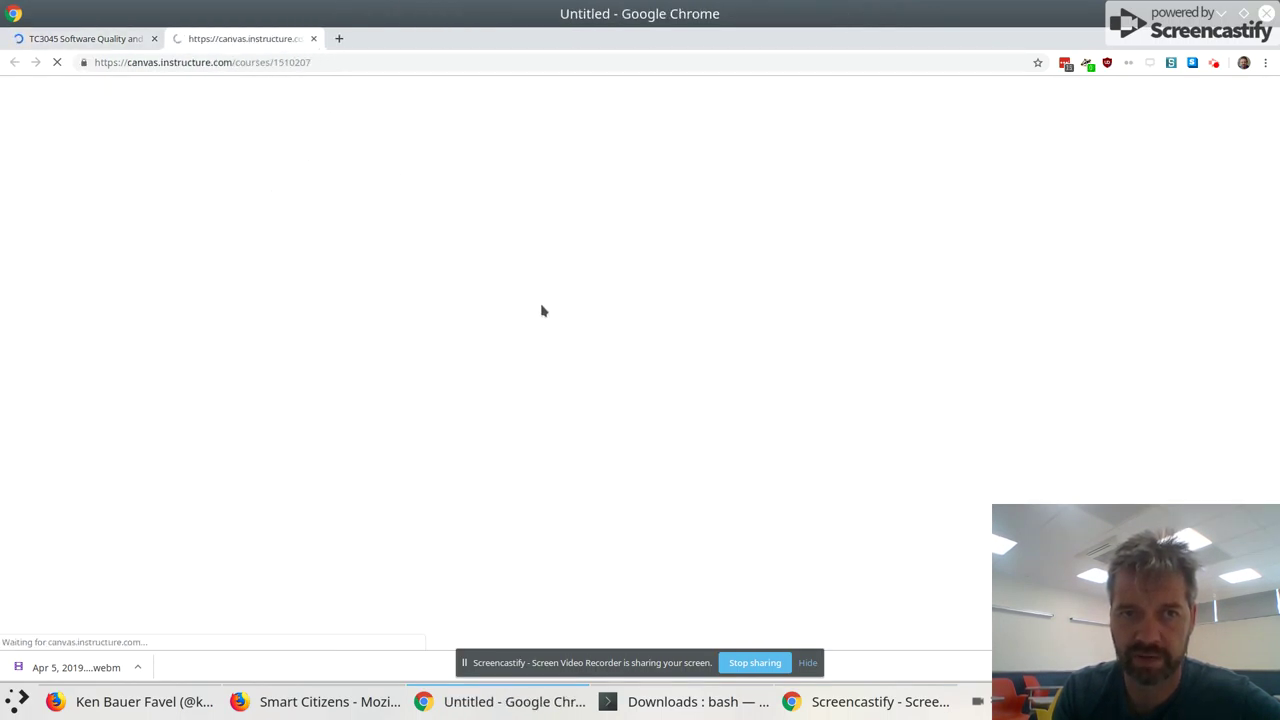